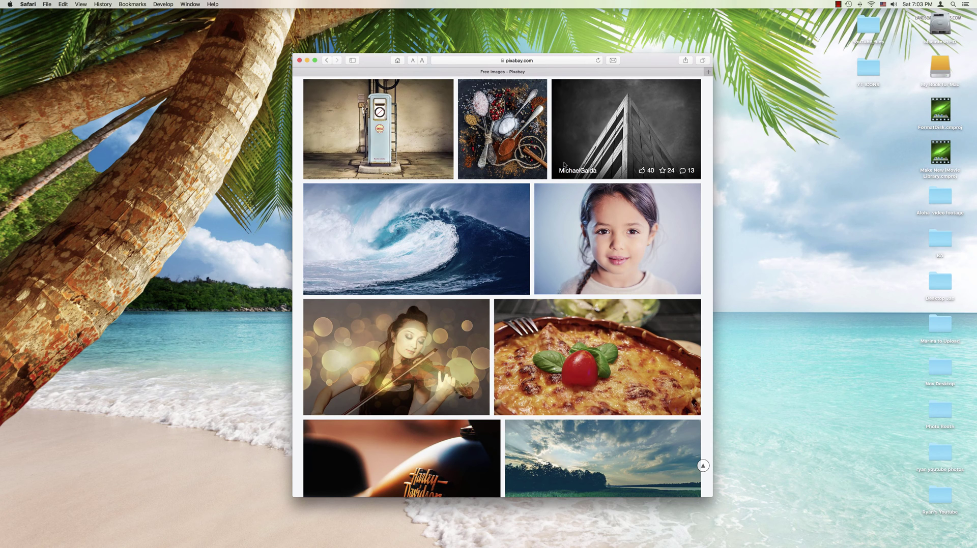
# - Capture the full screen with Shift-Command-3 and show the new screenshot's info (5120 × 2880 PNG)
pyautogui.press('shift+super+3')
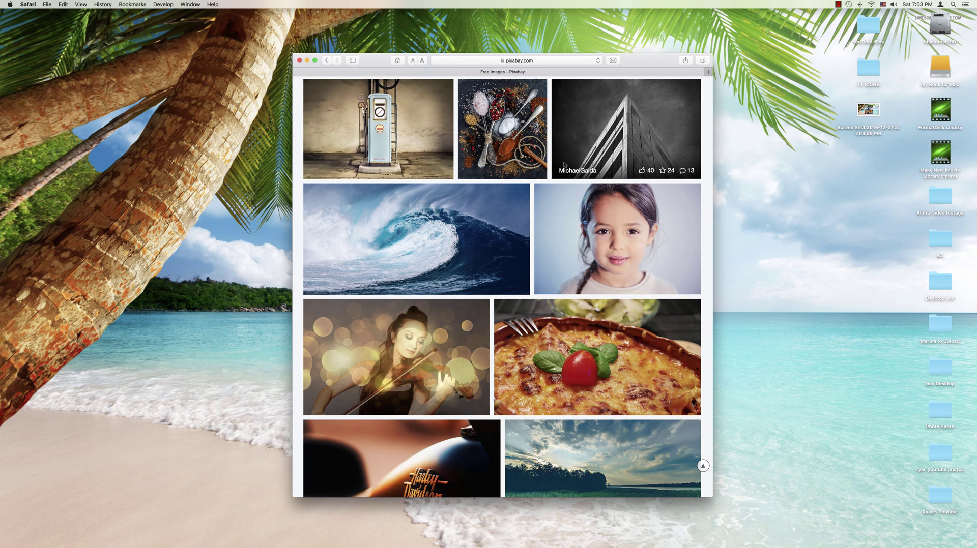
pyautogui.click(869, 115)
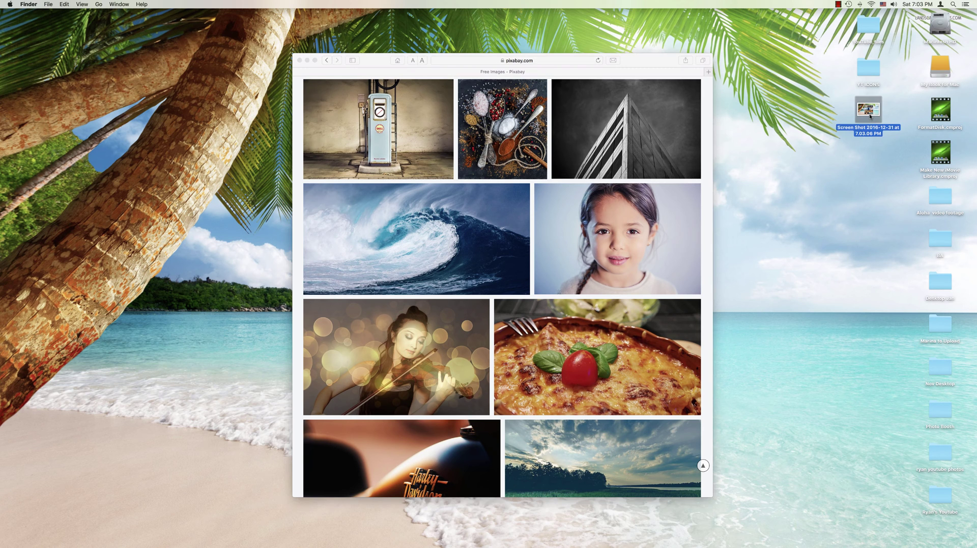
pyautogui.rightClick(869, 115)
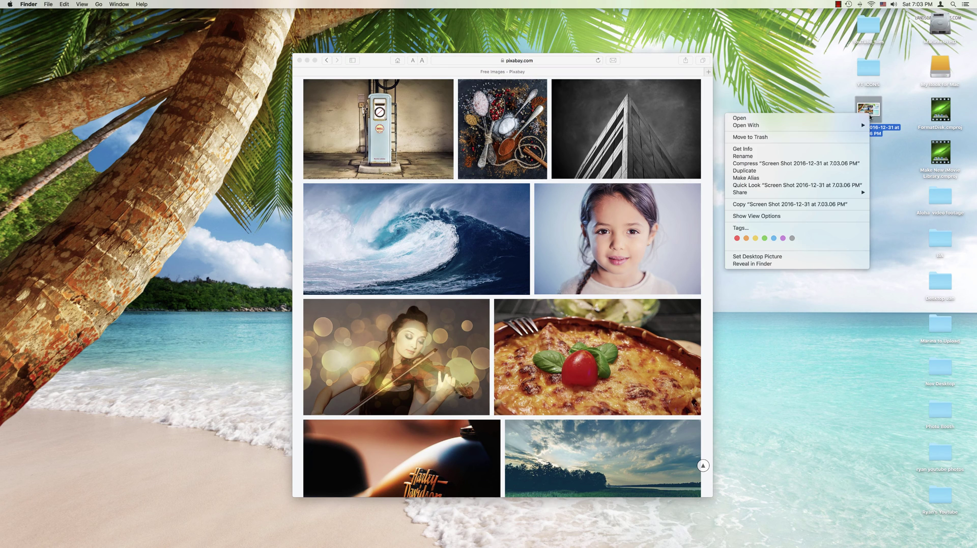
pyautogui.click(840, 149)
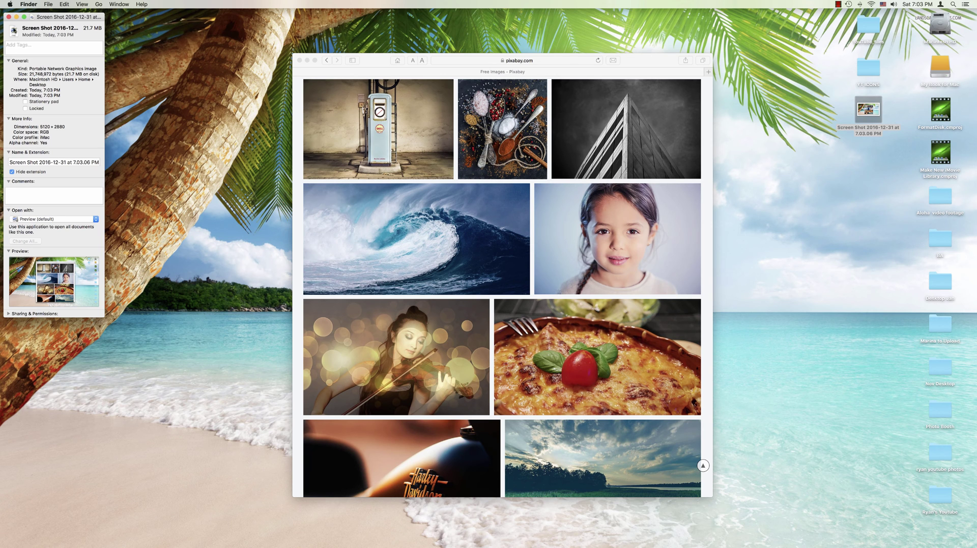
# - Close the info window, Quick Look the full-screen screenshot, then deselect it
pyautogui.click(9, 17)
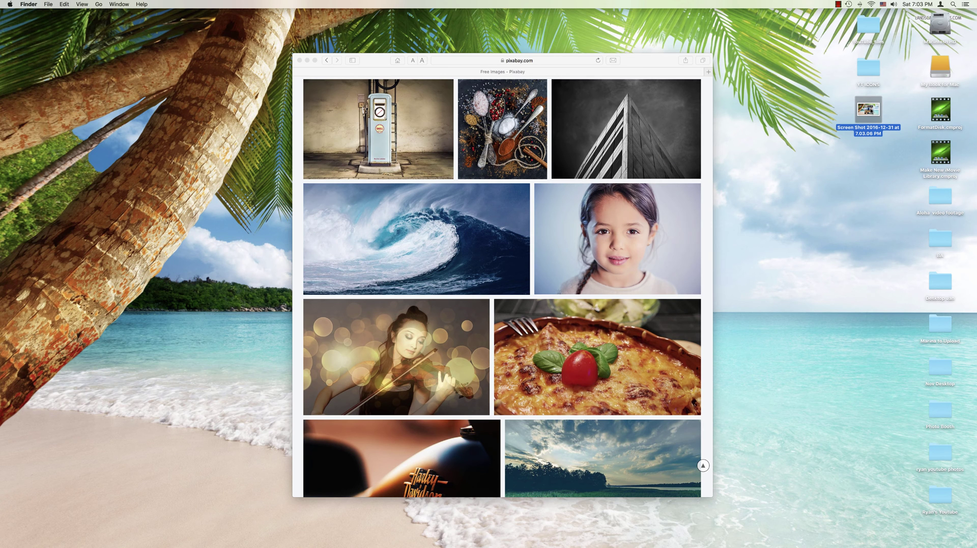
pyautogui.press('space')
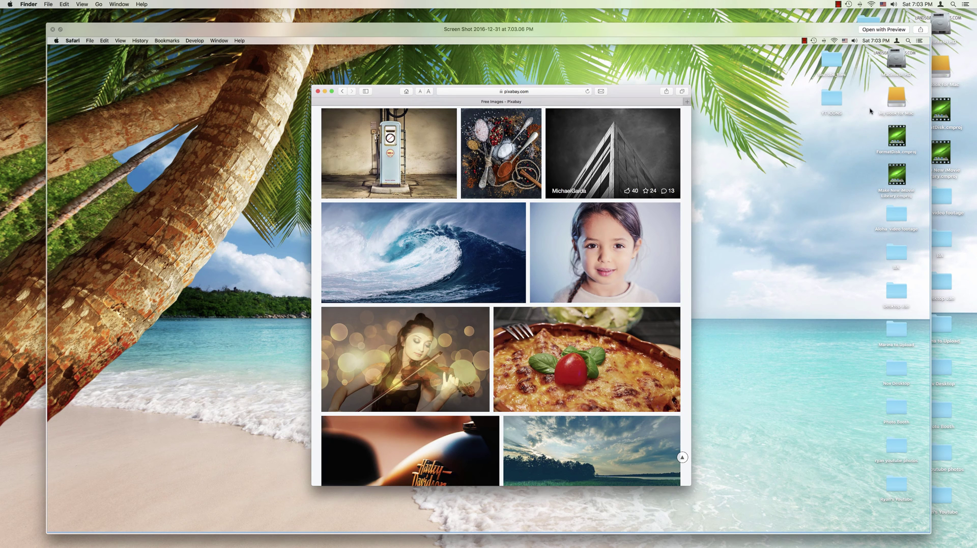
pyautogui.press('space')
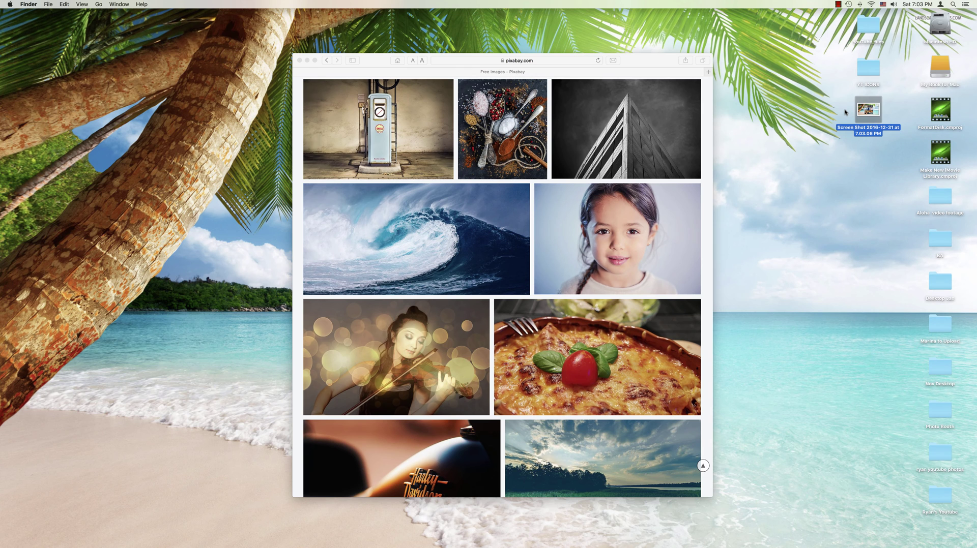
pyautogui.click(844, 112)
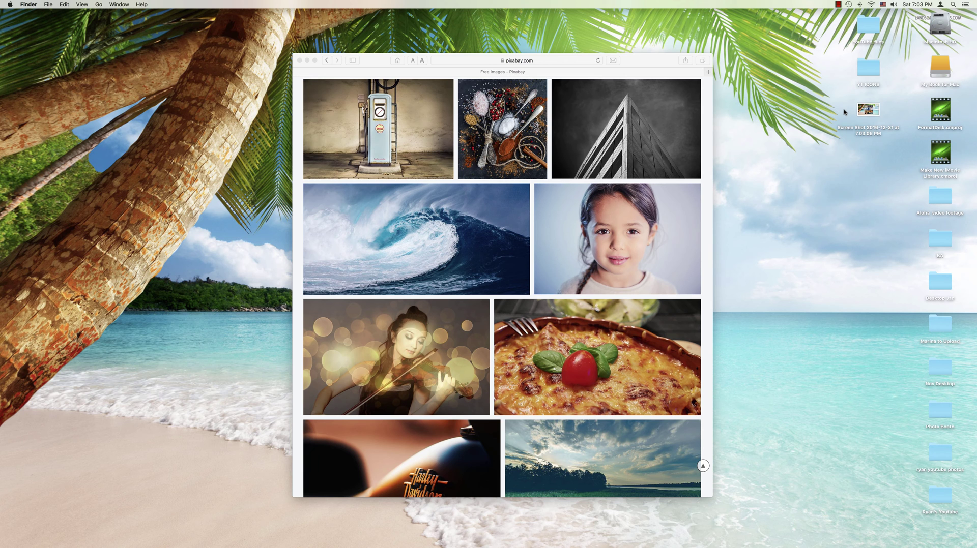
# - Capture a region screenshot framing the whole Safari window area
pyautogui.press('shift+super+4')
pyautogui.moveTo(293, 53); pyautogui.dragTo(713, 498)
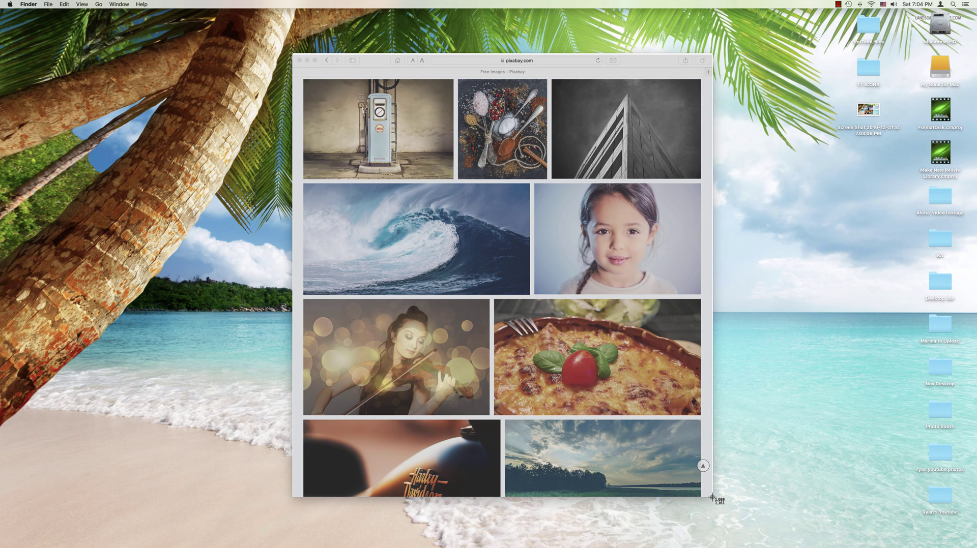
pyautogui.moveTo(713, 498); pyautogui.dragTo(713, 498)
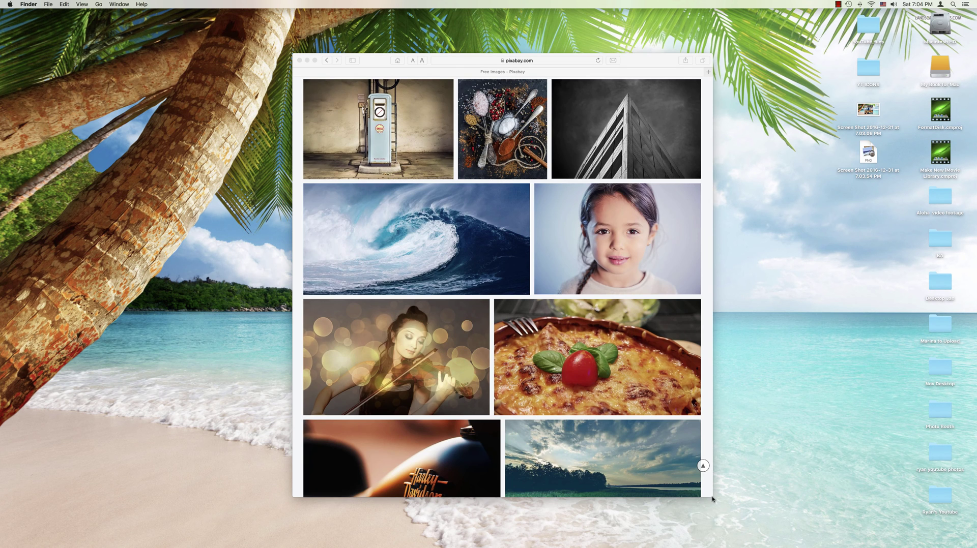
# - Preview Screen Shot 2016-12-31 at 7.03.54 PM in Quick Look and close it
pyautogui.click(868, 153)
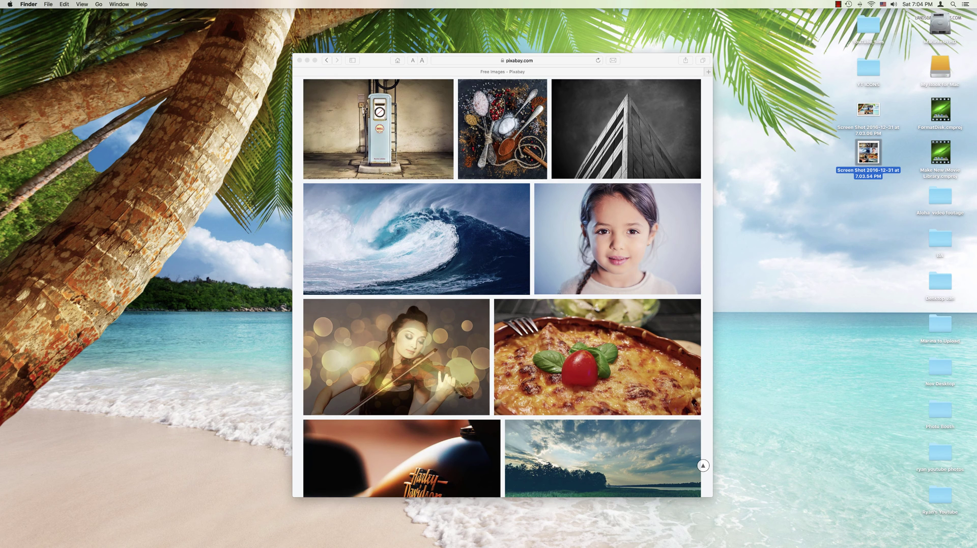
pyautogui.press('space')
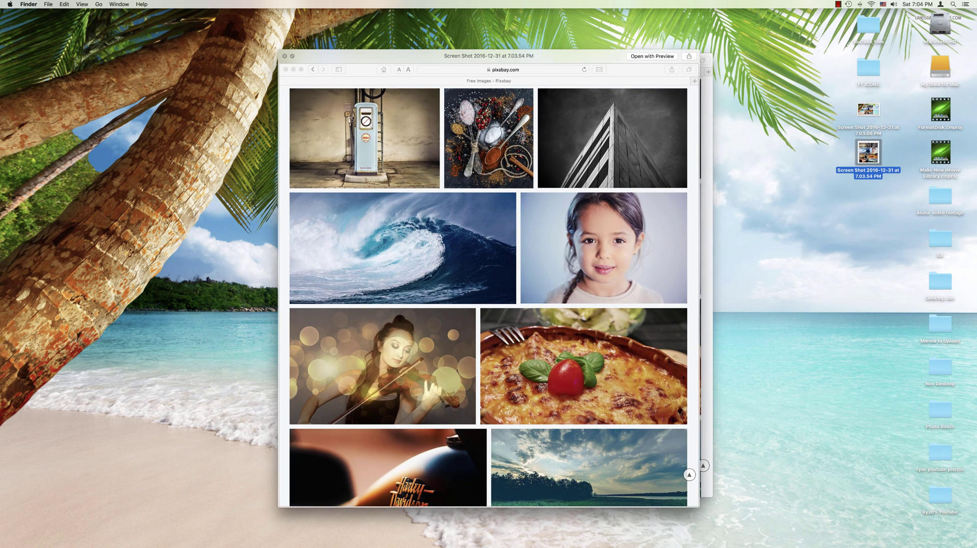
pyautogui.press('space')
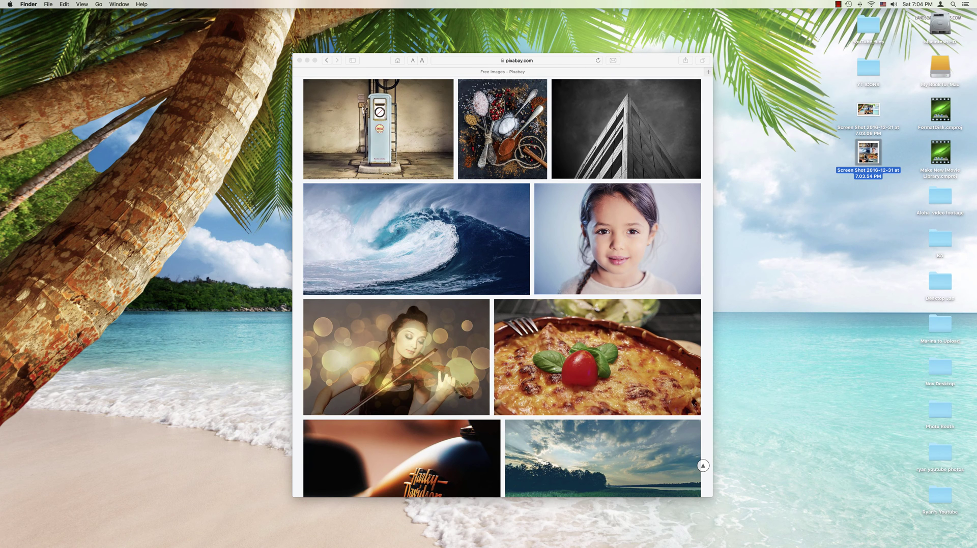
# - Take a window-mode screenshot of just the Safari Pixabay window
pyautogui.press('shift+super+4')
pyautogui.press('space')
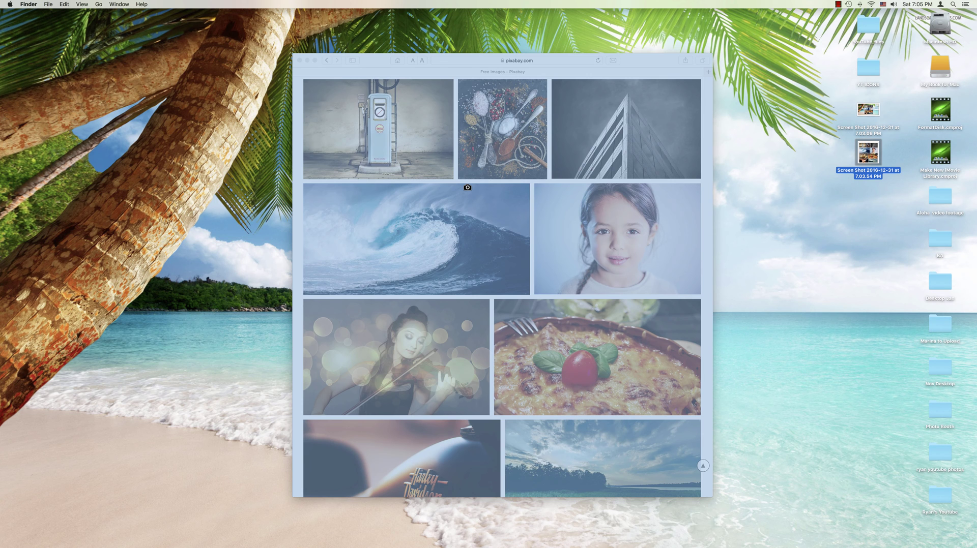
pyautogui.click(467, 187)
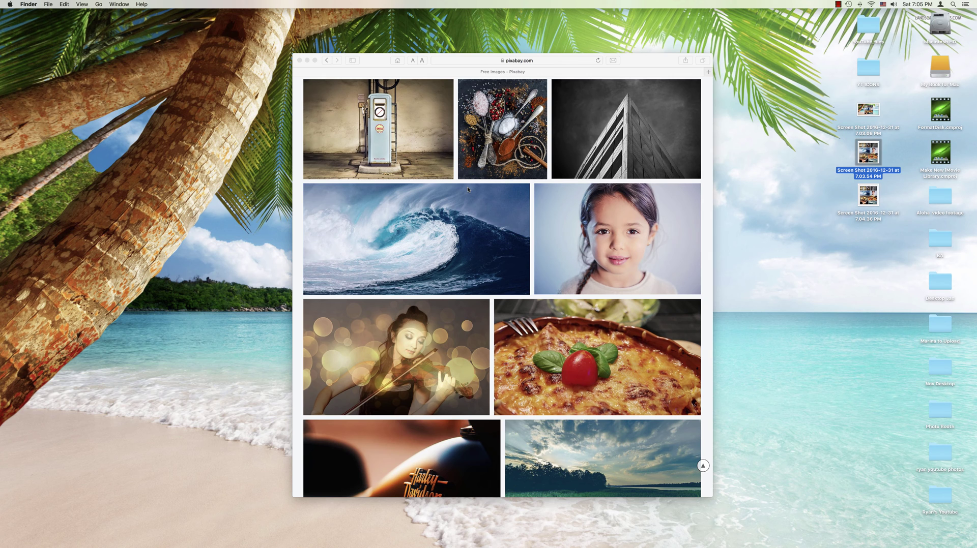
# - Open Finder's File menu and capture it as a window-mode screenshot
pyautogui.click(64, 4)
pyautogui.moveTo(50, 5)
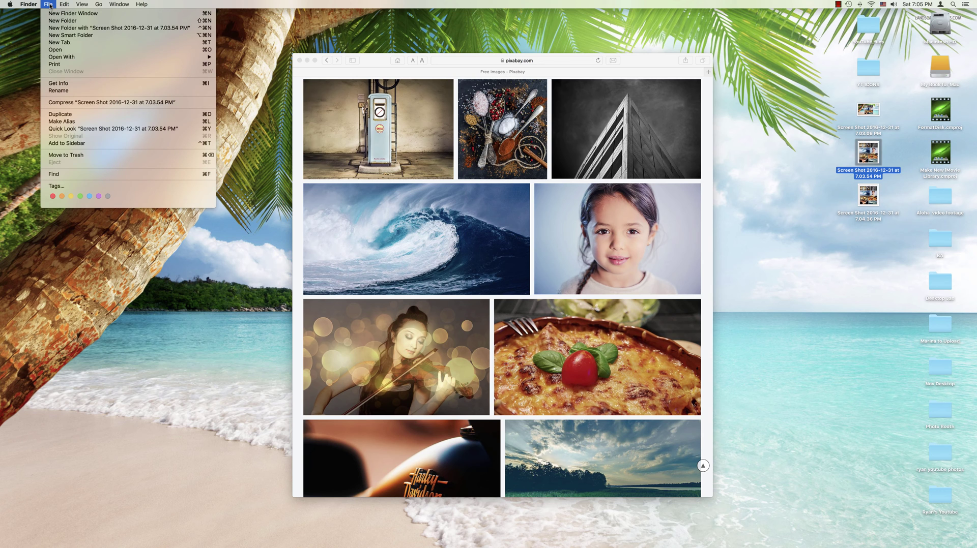
pyautogui.press('shift+super+4')
pyautogui.press('space')
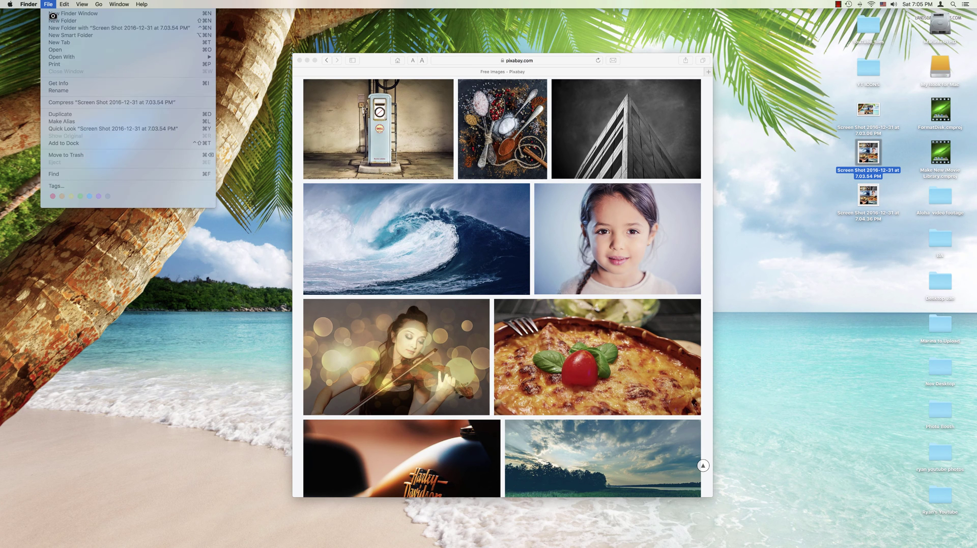
pyautogui.click(141, 48)
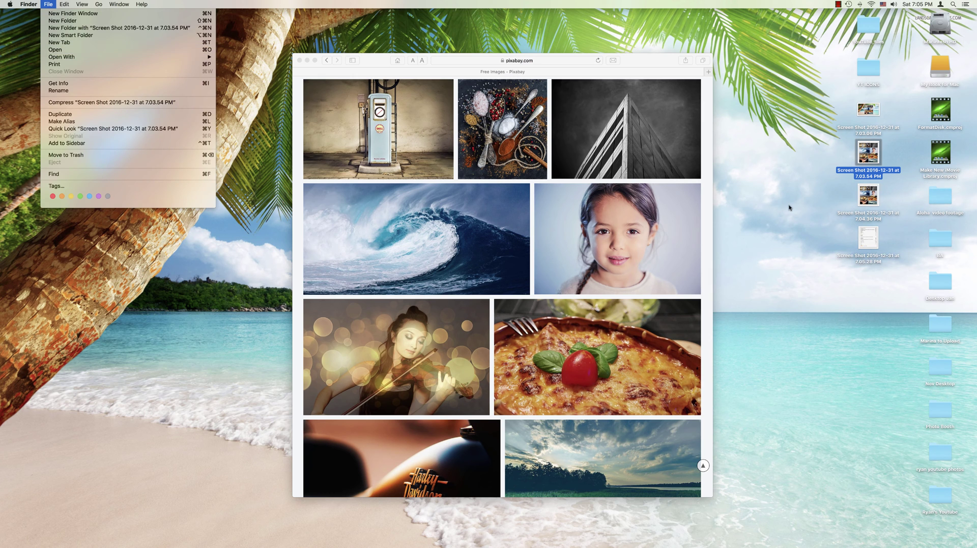
# - Preview Screen Shot 2016-12-31 at 7.05.28 PM in Quick Look and close it
pyautogui.click(869, 238)
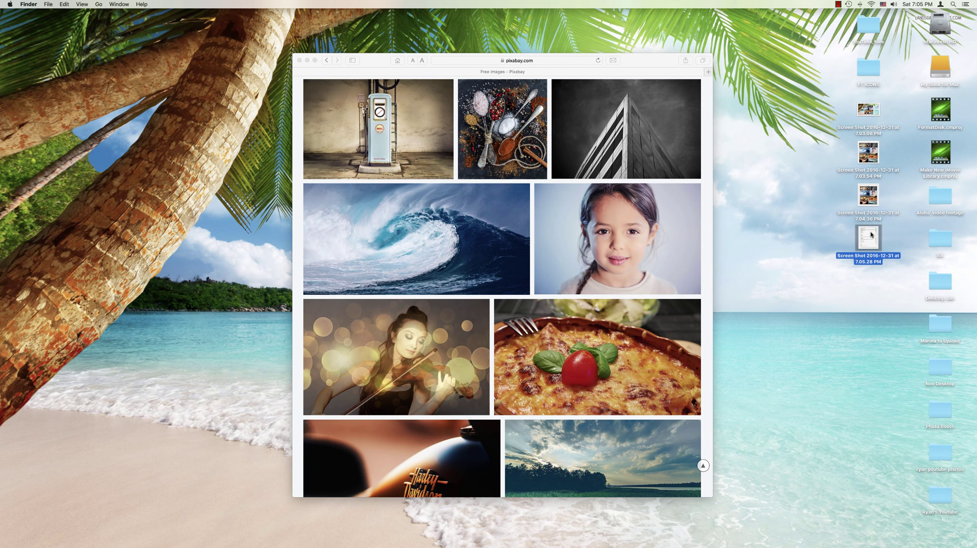
pyautogui.press('space')
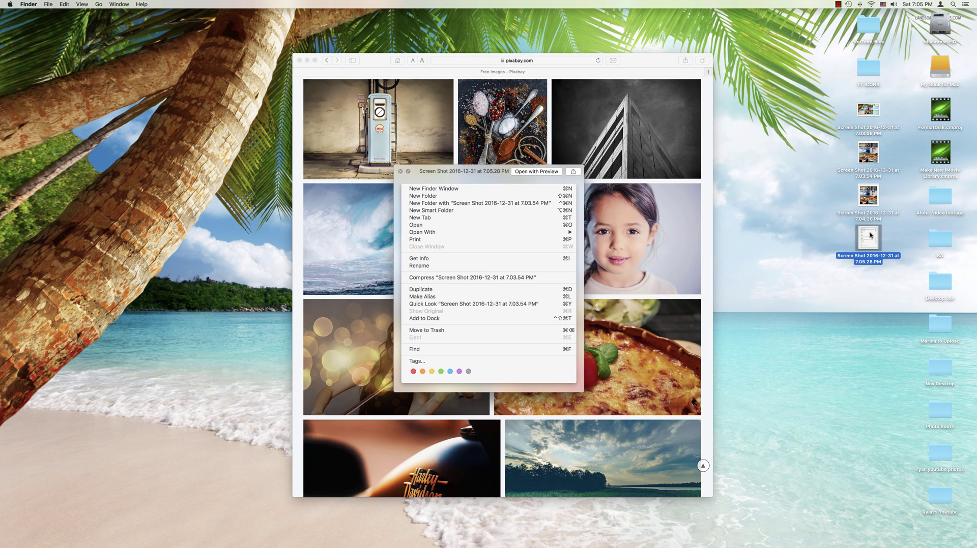
pyautogui.click(400, 172)
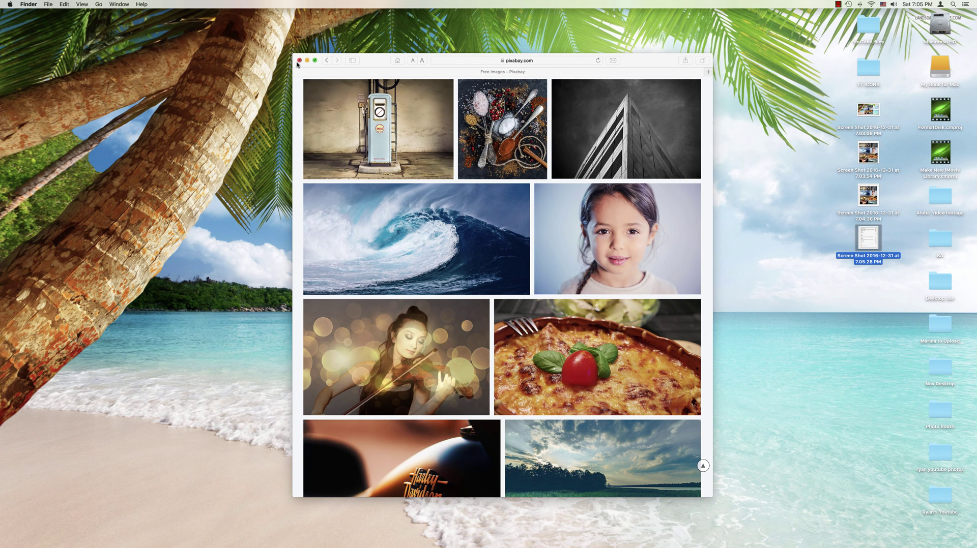
pyautogui.press('shift+super+4')
pyautogui.moveTo(366, 56); pyautogui.dragTo(619, 263)
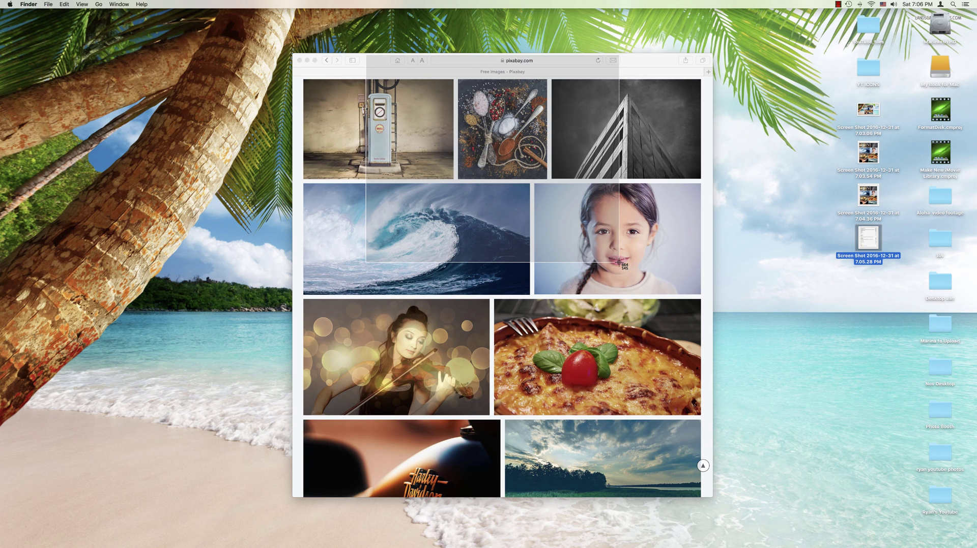
pyautogui.press('Escape')
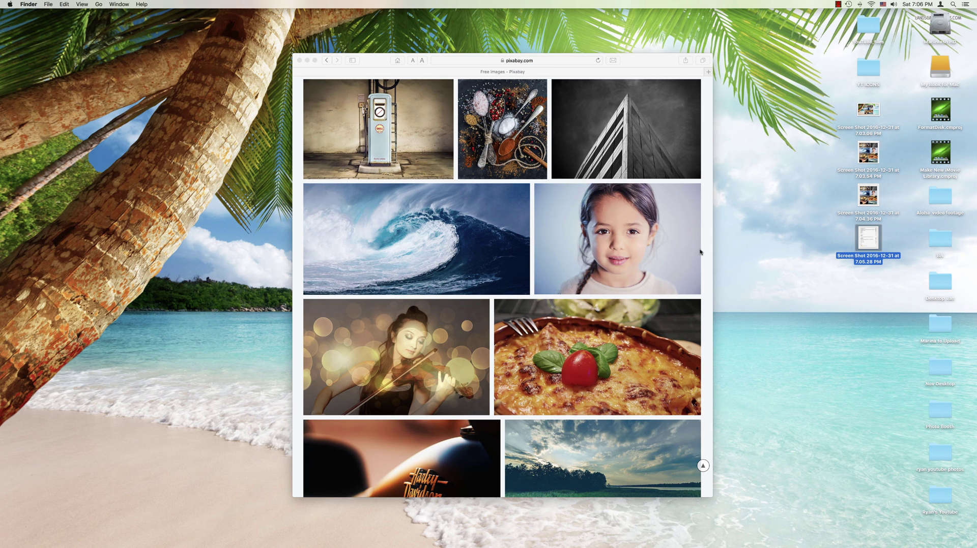
# - Capture a repositioned, enlarged region of the Safari Pixabay page, then Quick Look it
pyautogui.press('super+shift+4')
pyautogui.moveTo(376, 55); pyautogui.dragTo(538, 274)
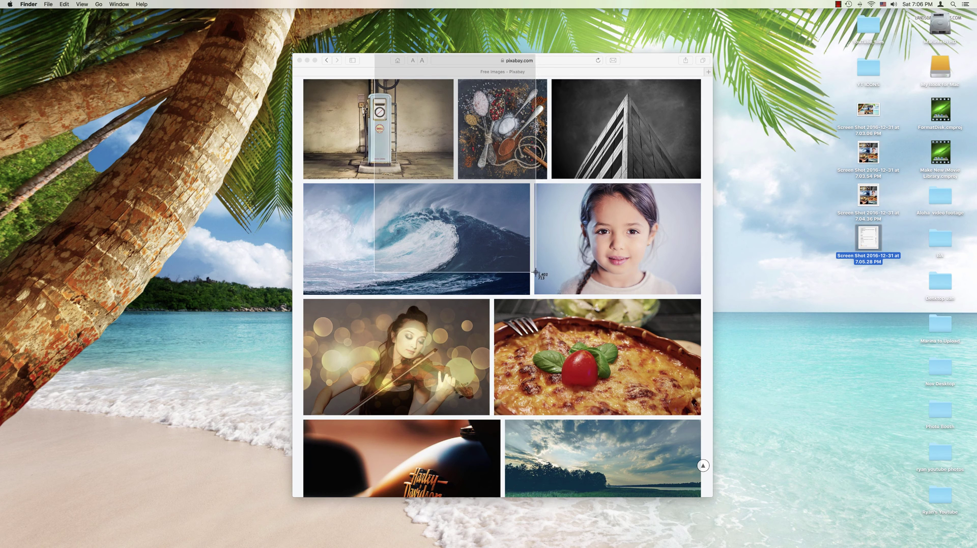
pyautogui.moveTo(537, 273); pyautogui.dragTo(454, 272)
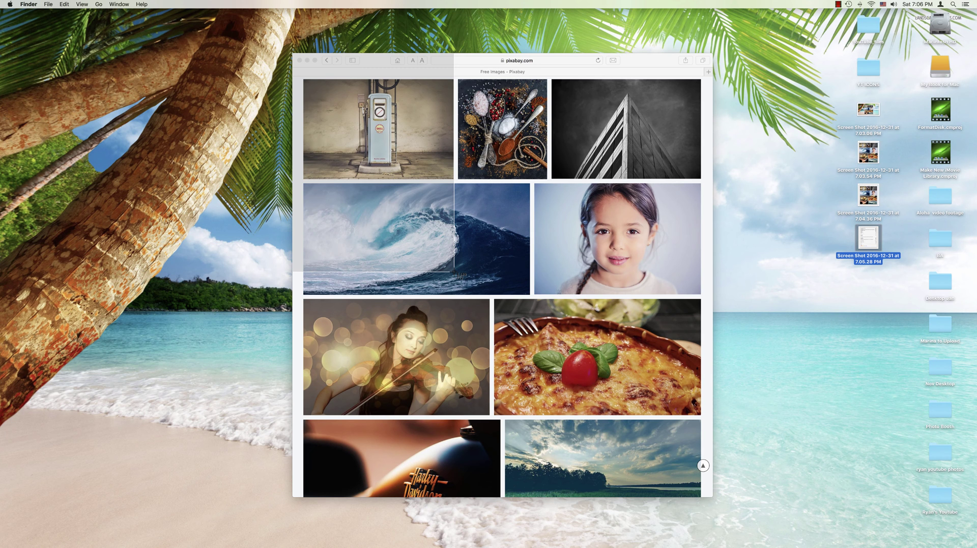
pyautogui.moveTo(454, 273); pyautogui.dragTo(713, 499)
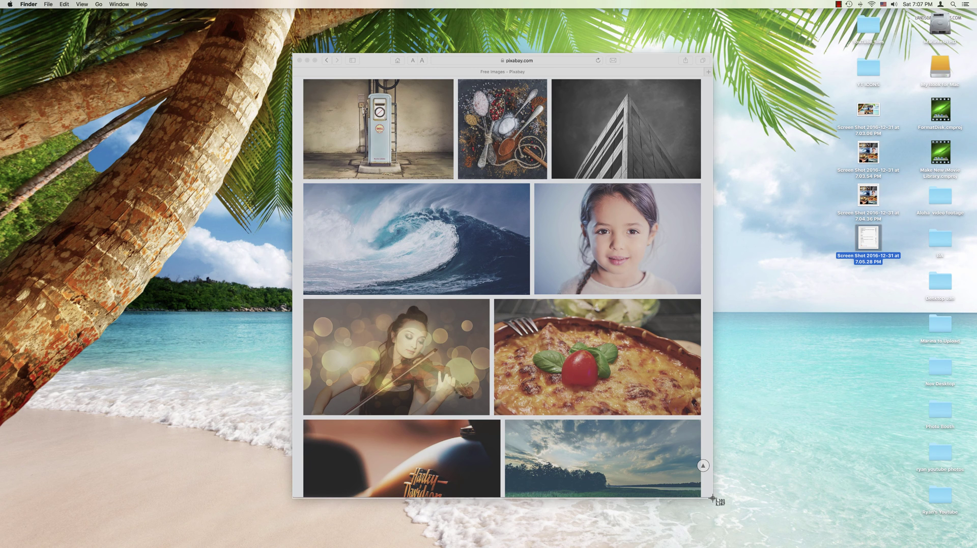
pyautogui.moveTo(713, 499); pyautogui.dragTo(713, 499)
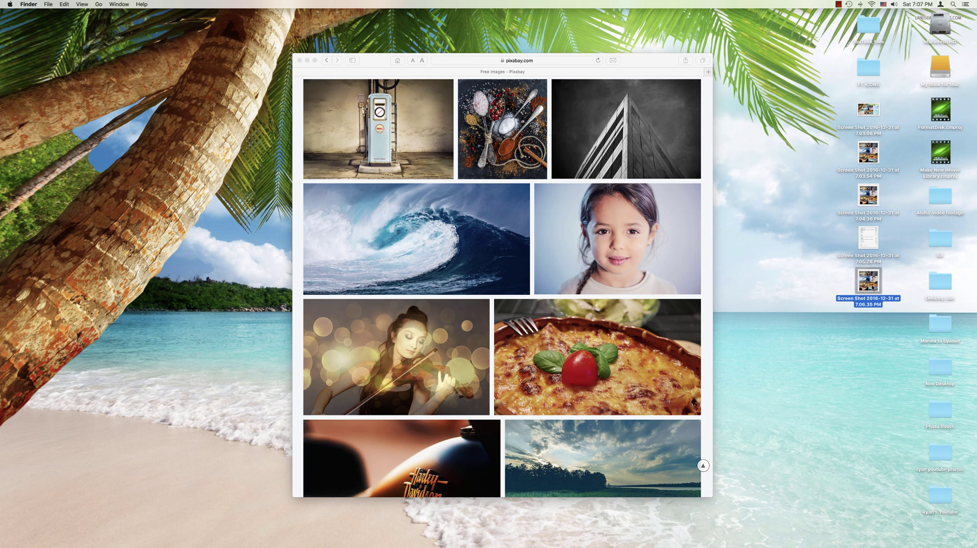
pyautogui.press('space')
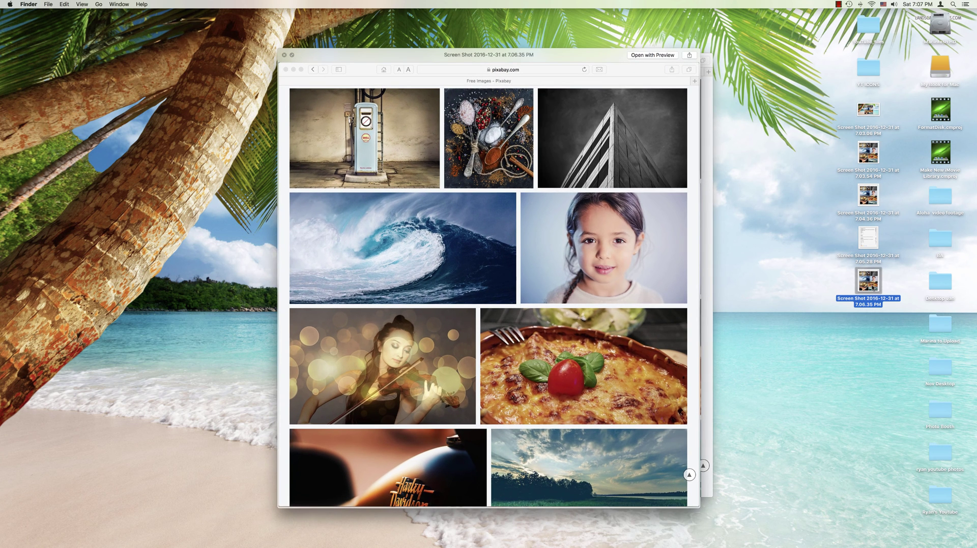
pyautogui.press('space')
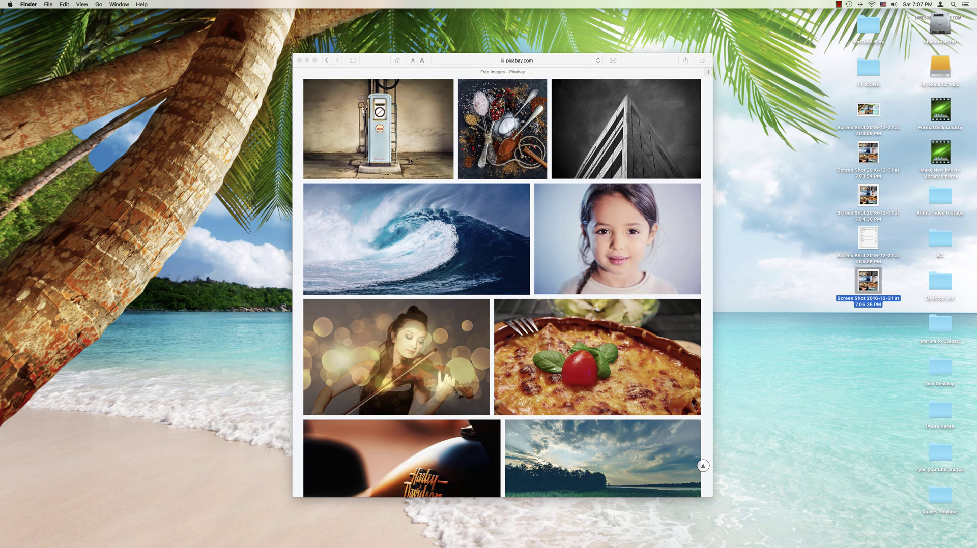
pyautogui.press('super+shift+4')
pyautogui.moveTo(364, 55); pyautogui.dragTo(594, 294)
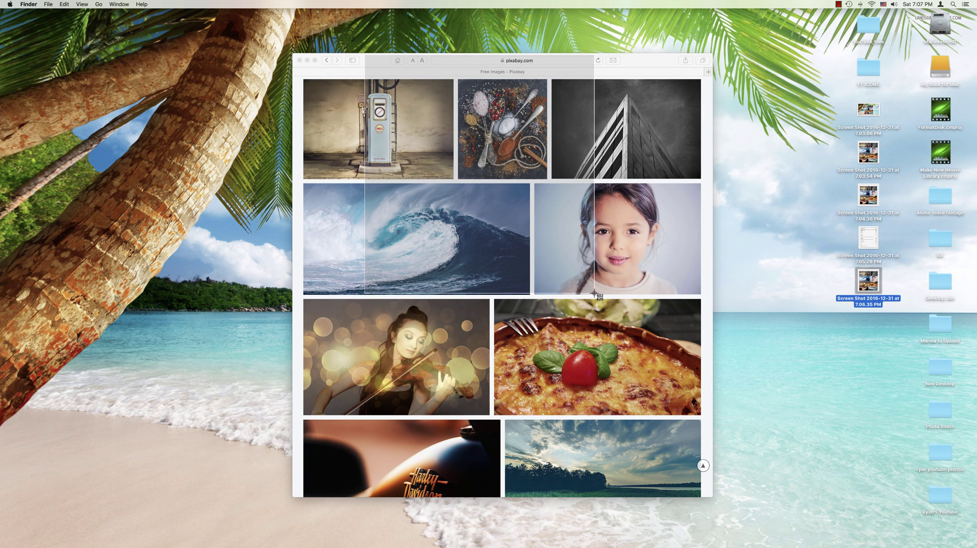
pyautogui.moveTo(593, 294); pyautogui.dragTo(857, 274)
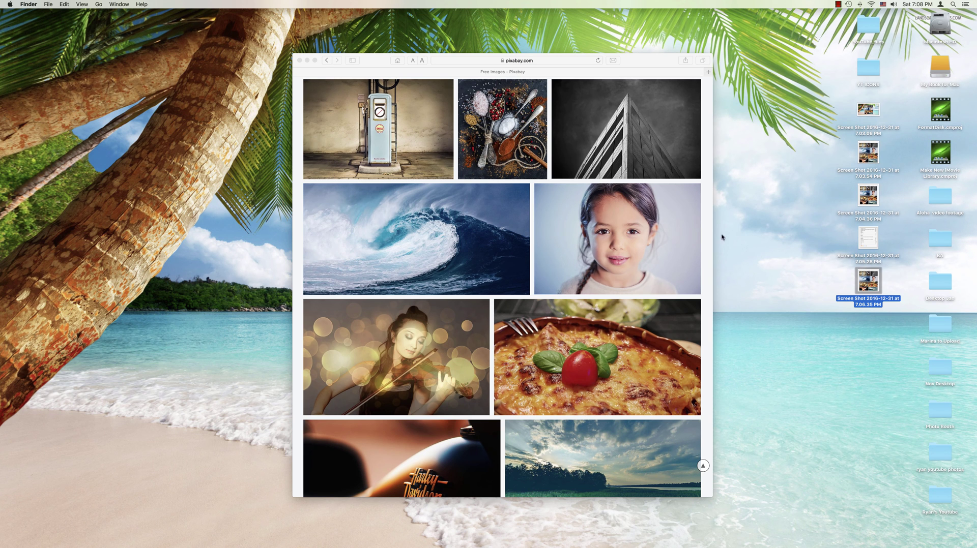
pyautogui.press('super+shift+4')
pyautogui.moveTo(293, 55); pyautogui.dragTo(608, 265)
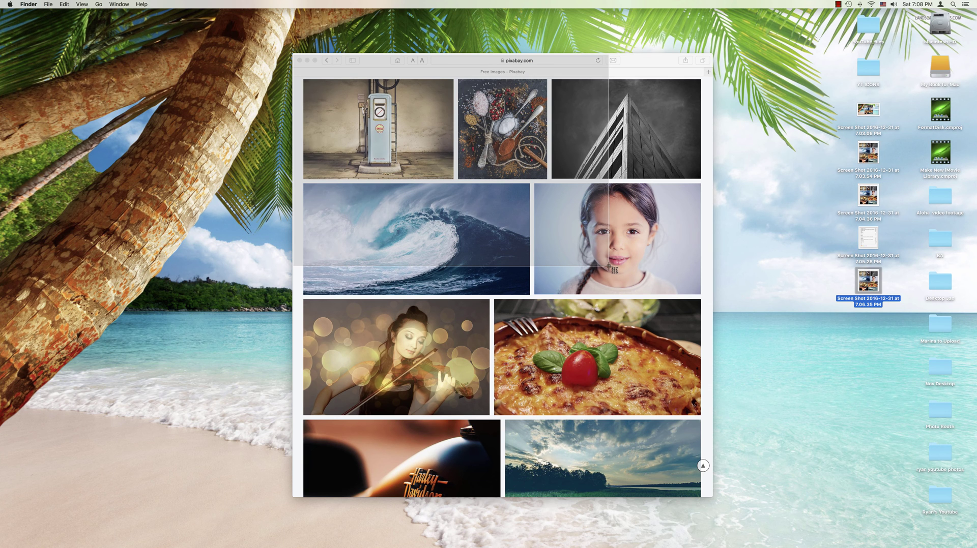
pyautogui.moveTo(608, 265); pyautogui.dragTo(604, 379)
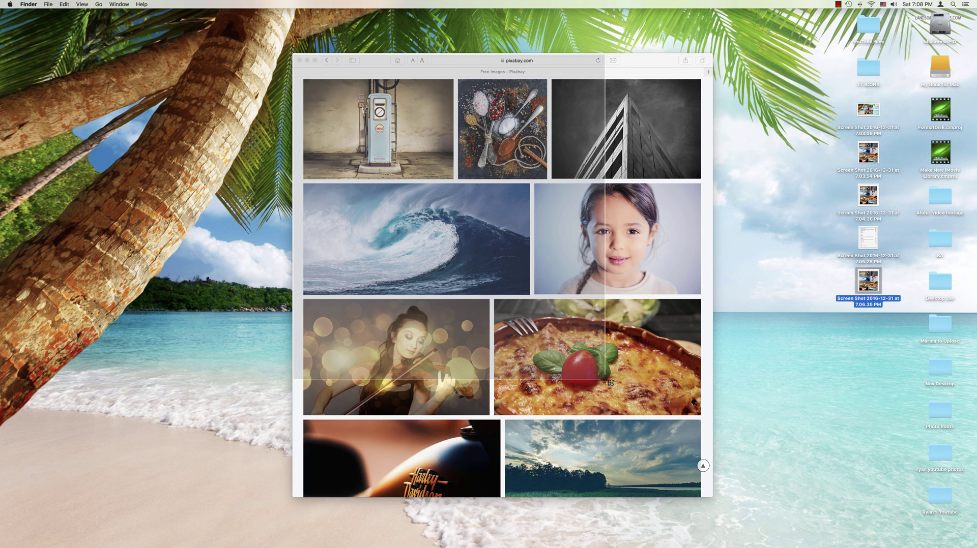
pyautogui.moveTo(605, 379); pyautogui.dragTo(181, 318)
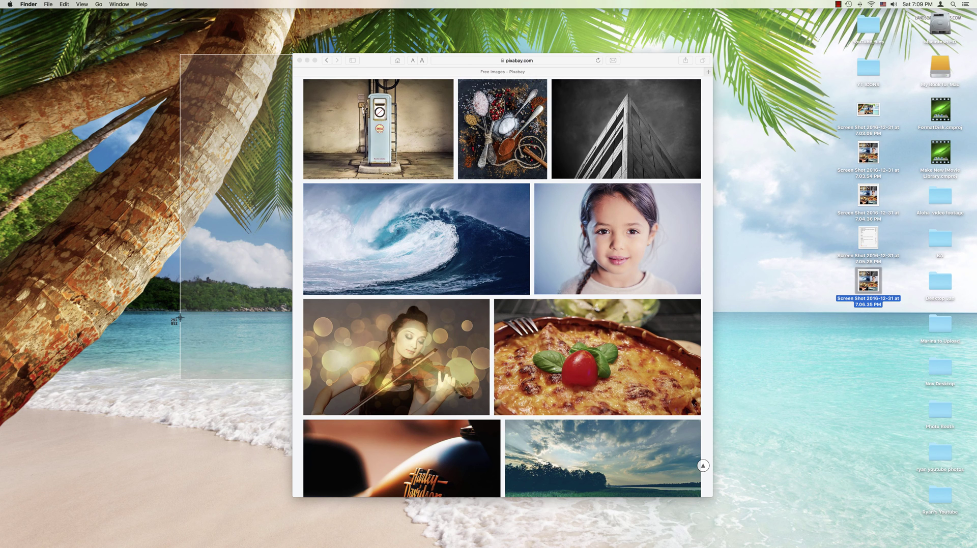
pyautogui.moveTo(180, 318); pyautogui.dragTo(461, 364)
pyautogui.press('Escape')
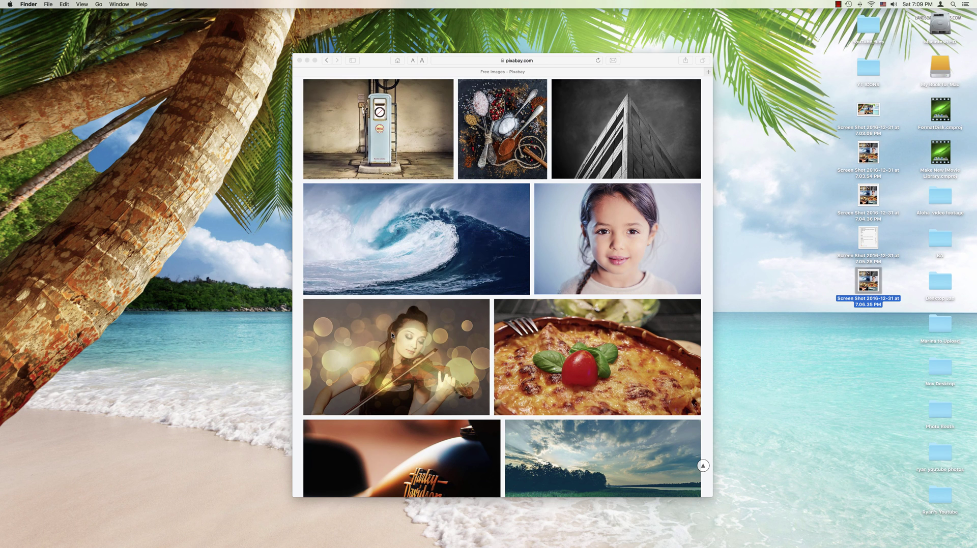
# - Start a region capture dragging from Safari's top-left corner toward the girl photo
pyautogui.press('shift+super+4')
pyautogui.moveTo(294, 55); pyautogui.dragTo(527, 205)
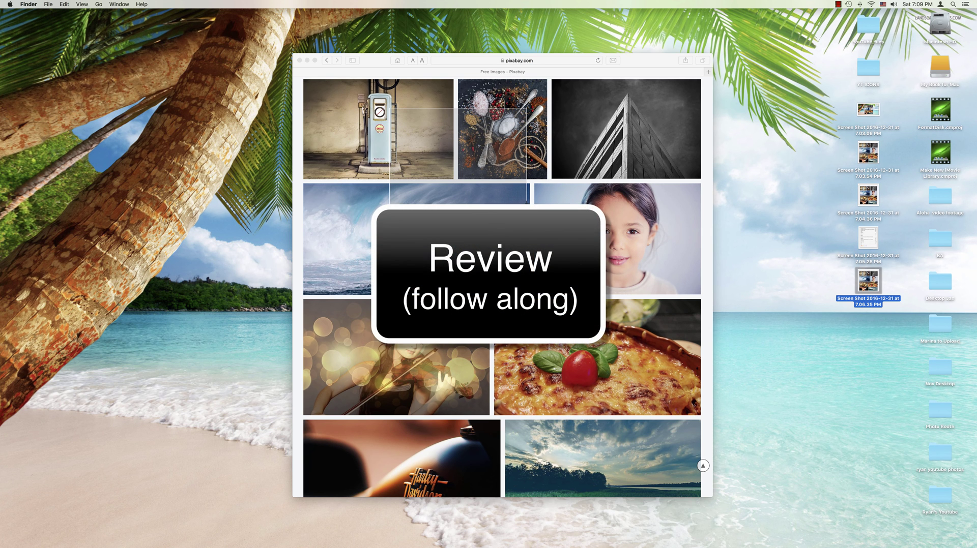
# - Enlarge and slide the capture area up-left, saving Screen Shot 2016-12-31 at 7.09.16 PM
pyautogui.moveTo(527, 205); pyautogui.dragTo(549, 215)
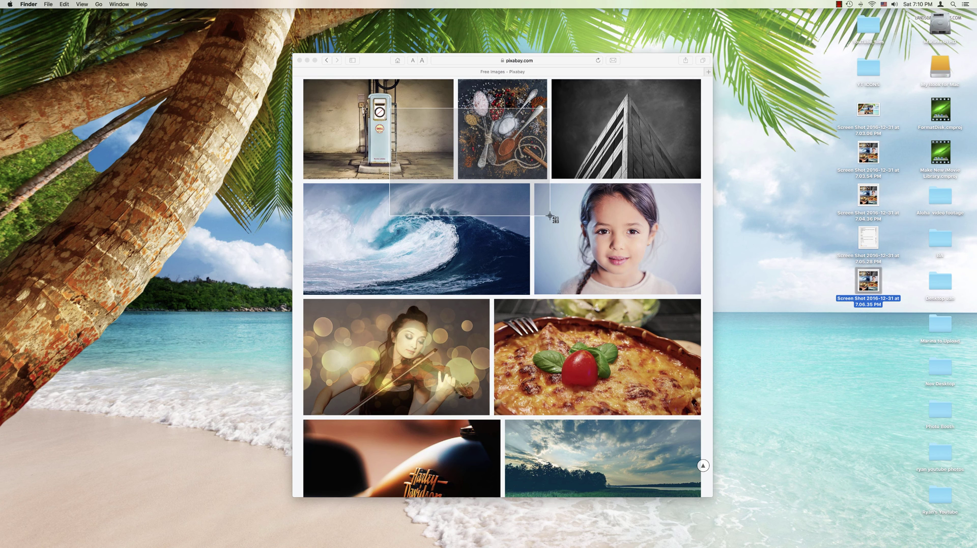
pyautogui.moveTo(550, 215); pyautogui.dragTo(713, 497)
pyautogui.press('shift+super+4')
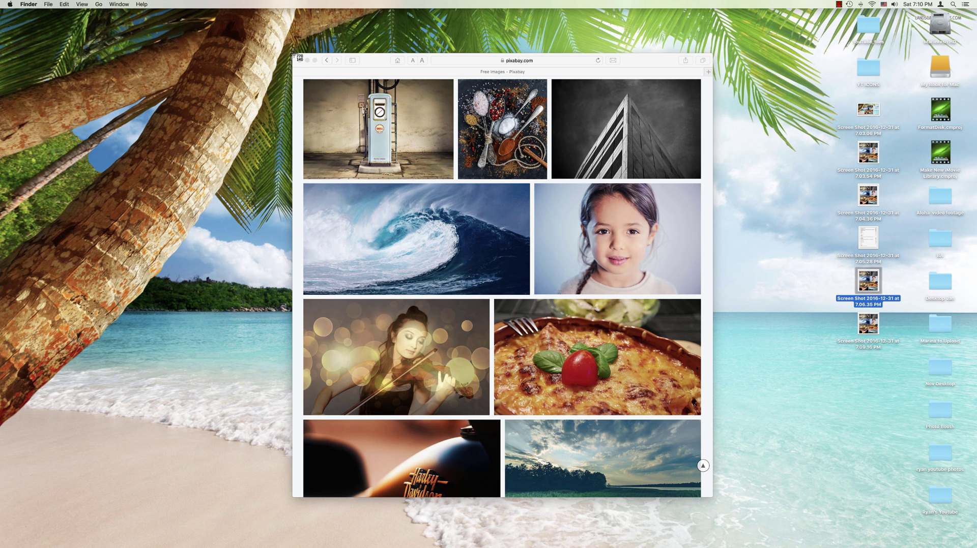
# - Mark a capture area from Safari's top-left, extend it down, and expand it around its centre
pyautogui.moveTo(293, 54); pyautogui.dragTo(440, 324)
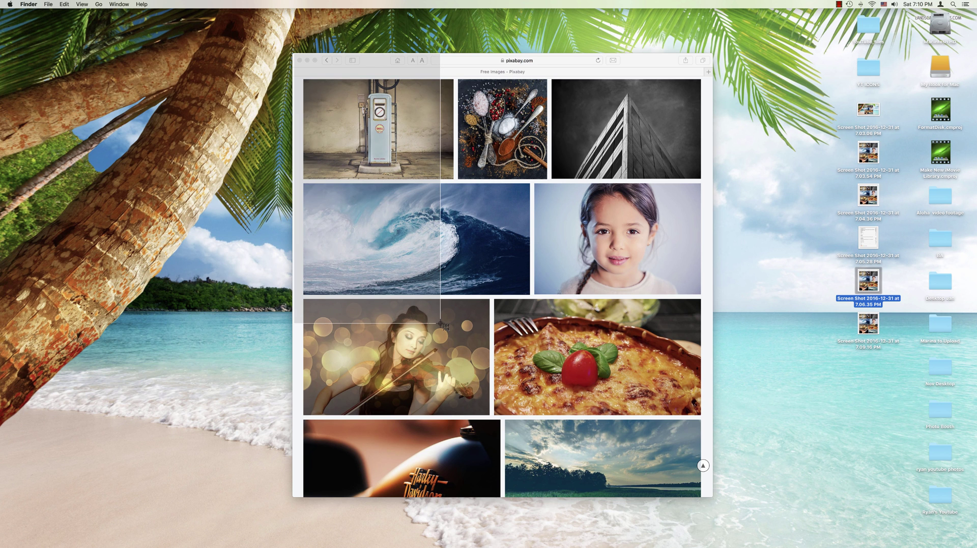
pyautogui.moveTo(440, 323); pyautogui.dragTo(445, 304)
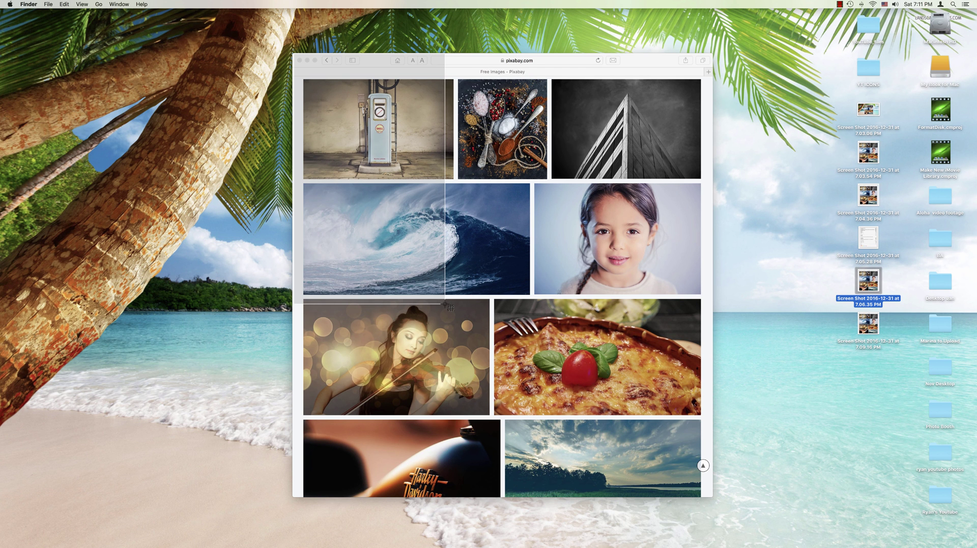
pyautogui.moveTo(444, 304); pyautogui.dragTo(522, 333)
# - Cancel the pending selection and take a window capture of the entire Safari window
pyautogui.press('Escape')
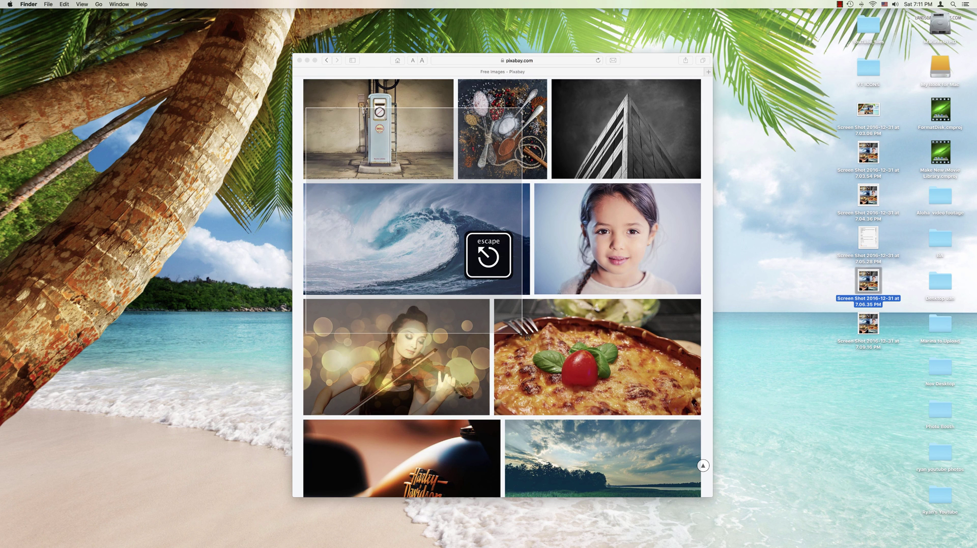
pyautogui.press('shift+super+4')
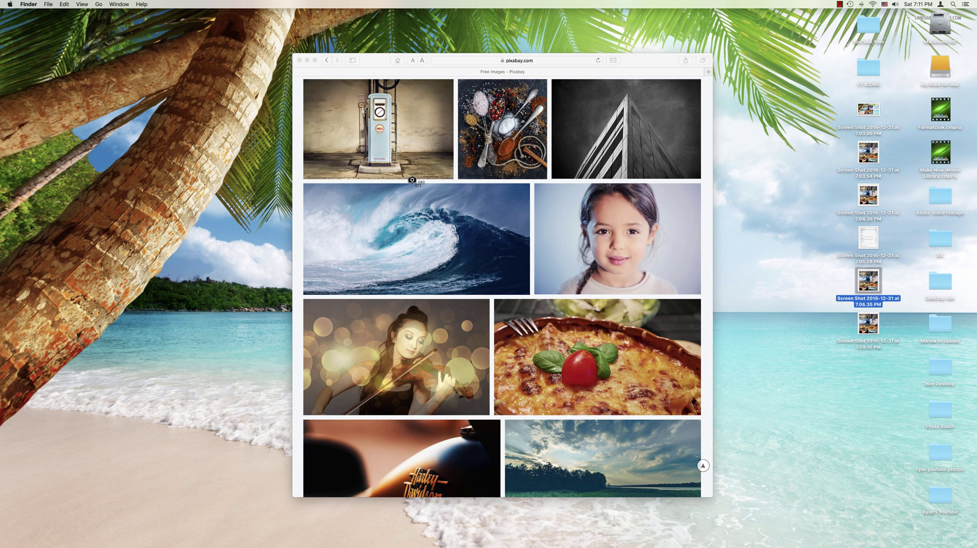
pyautogui.press('space')
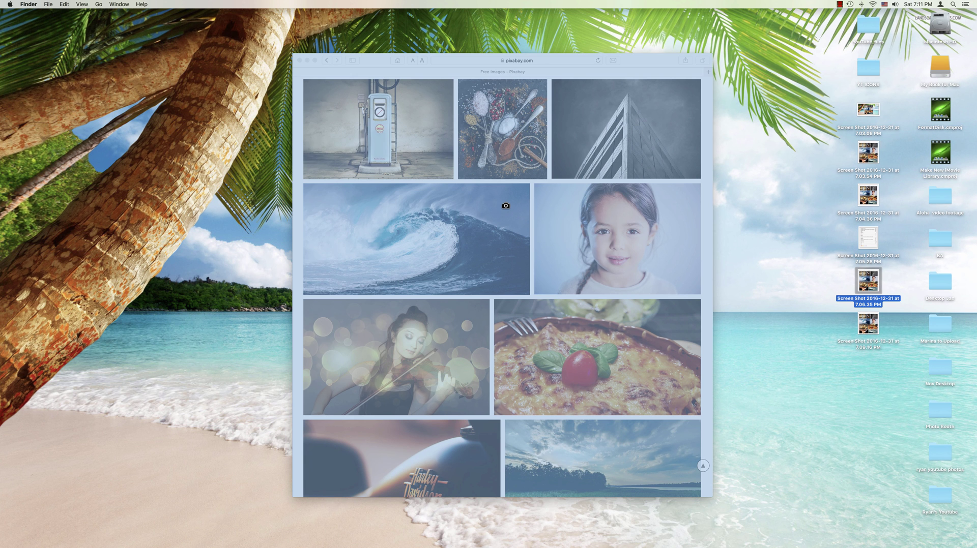
pyautogui.click(505, 205)
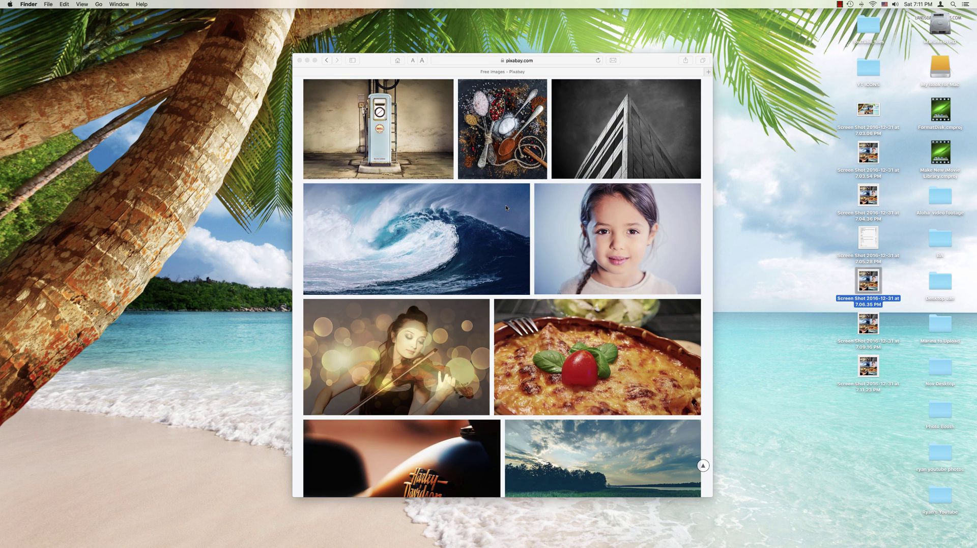